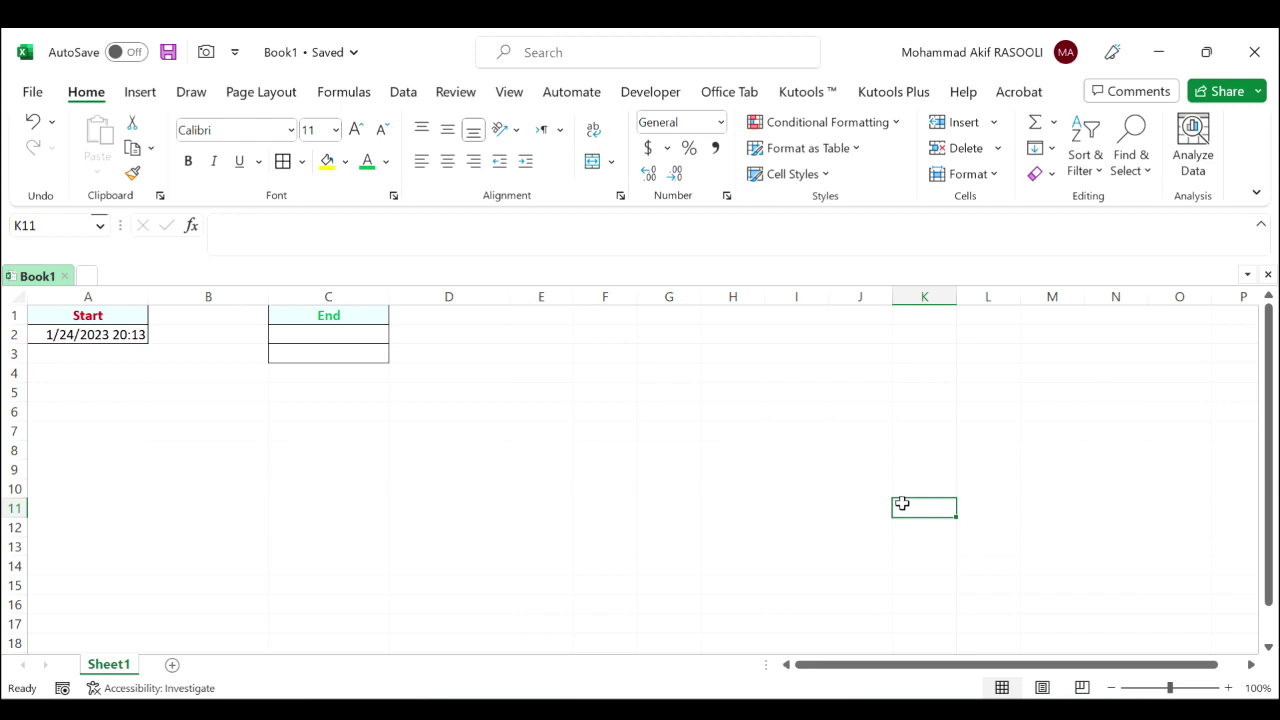
Step: With C2 selected, open the Kutools Formulas Helper dialog from the Formula menu
{"action": "left_click", "coordinate": [367, 336]}
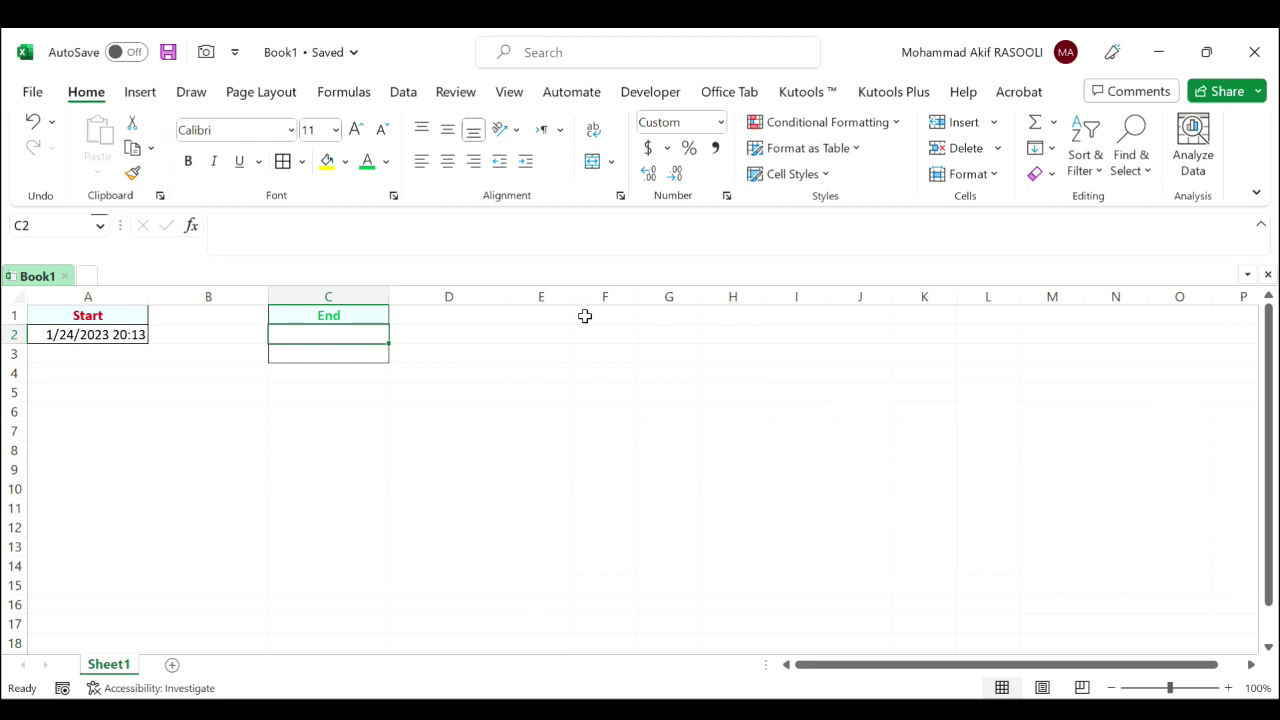
{"action": "left_click", "coordinate": [829, 104]}
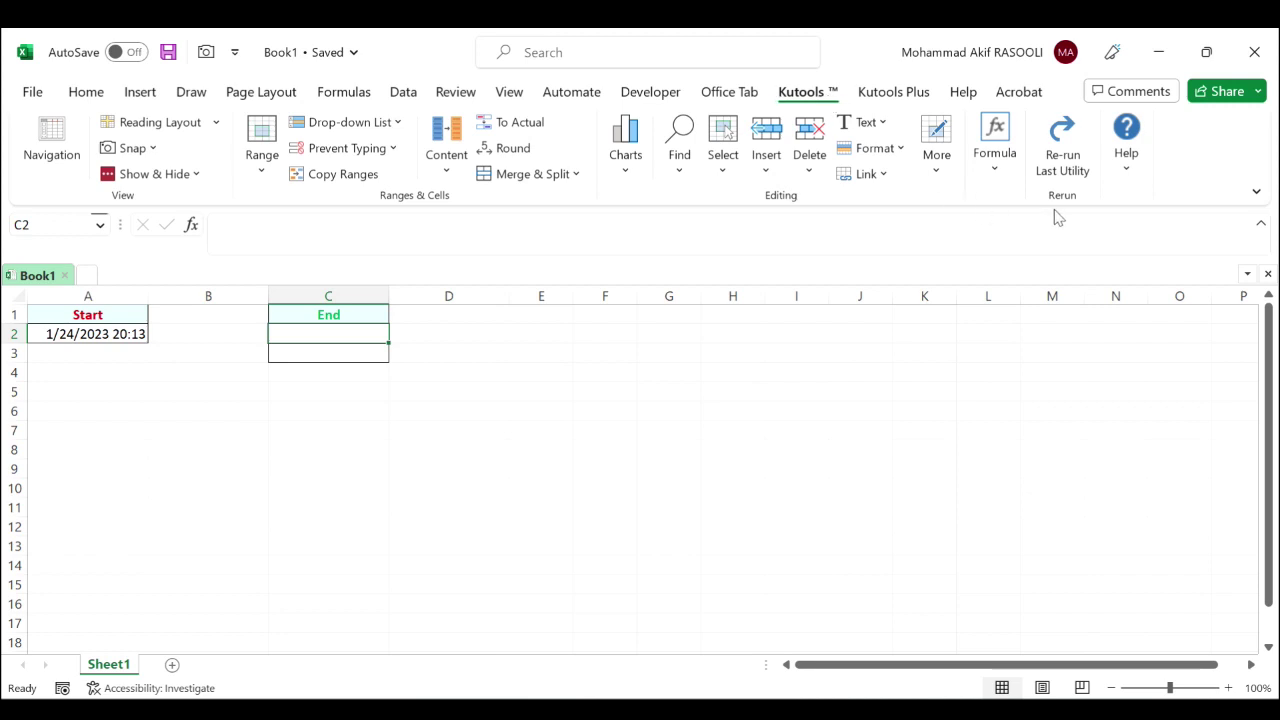
{"action": "left_click", "coordinate": [994, 178]}
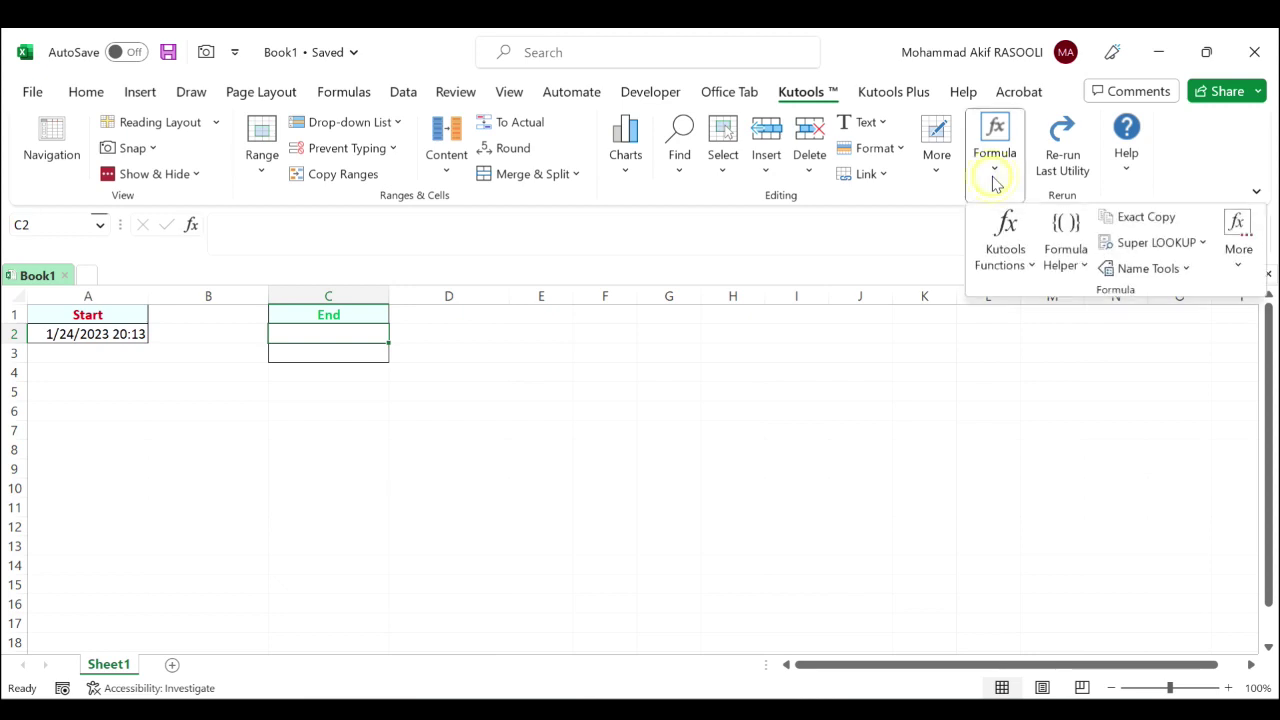
{"action": "left_click", "coordinate": [1085, 266]}
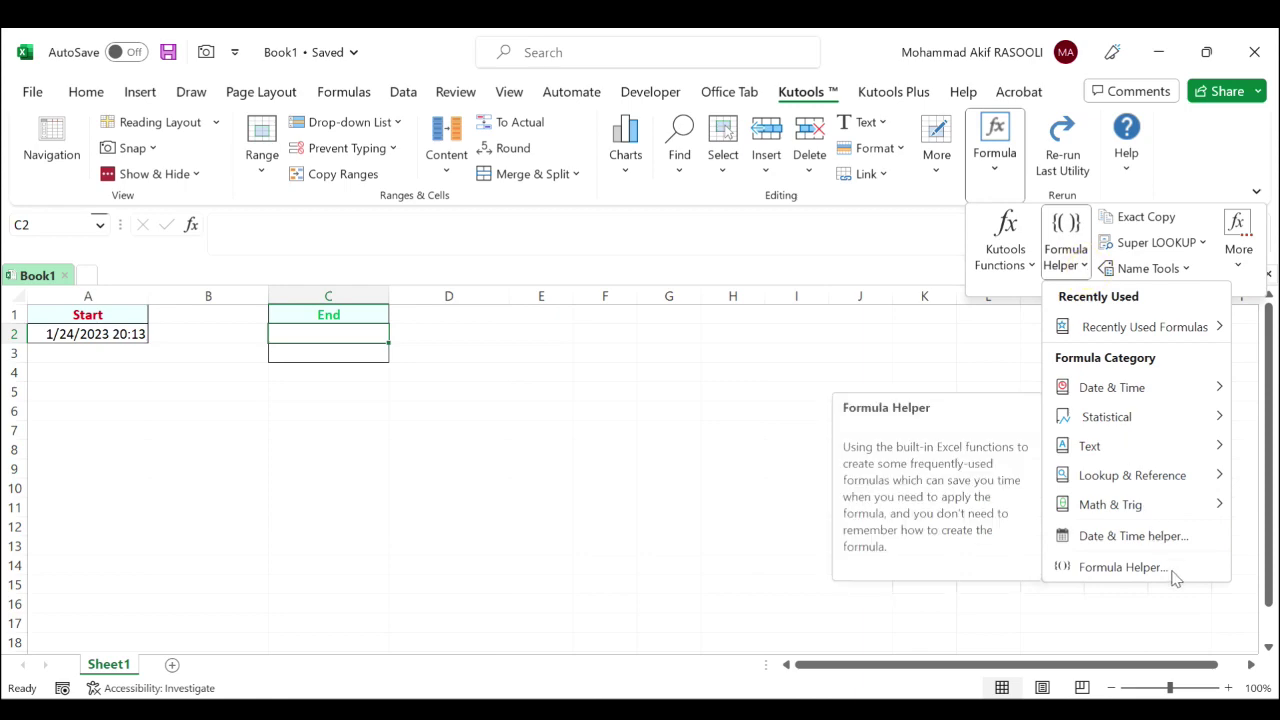
{"action": "left_click", "coordinate": [1122, 567]}
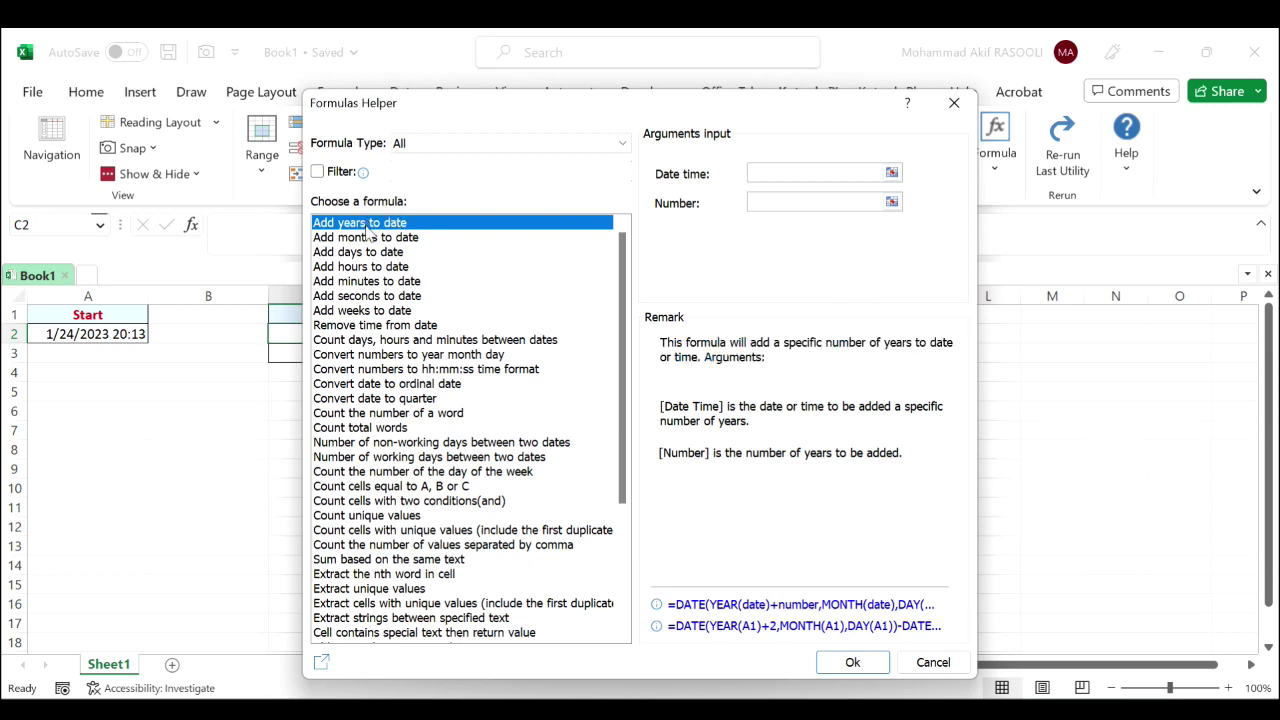
Step: Filter the formula list by 'hours' and select the Add hours to date formula
{"action": "left_click", "coordinate": [382, 268]}
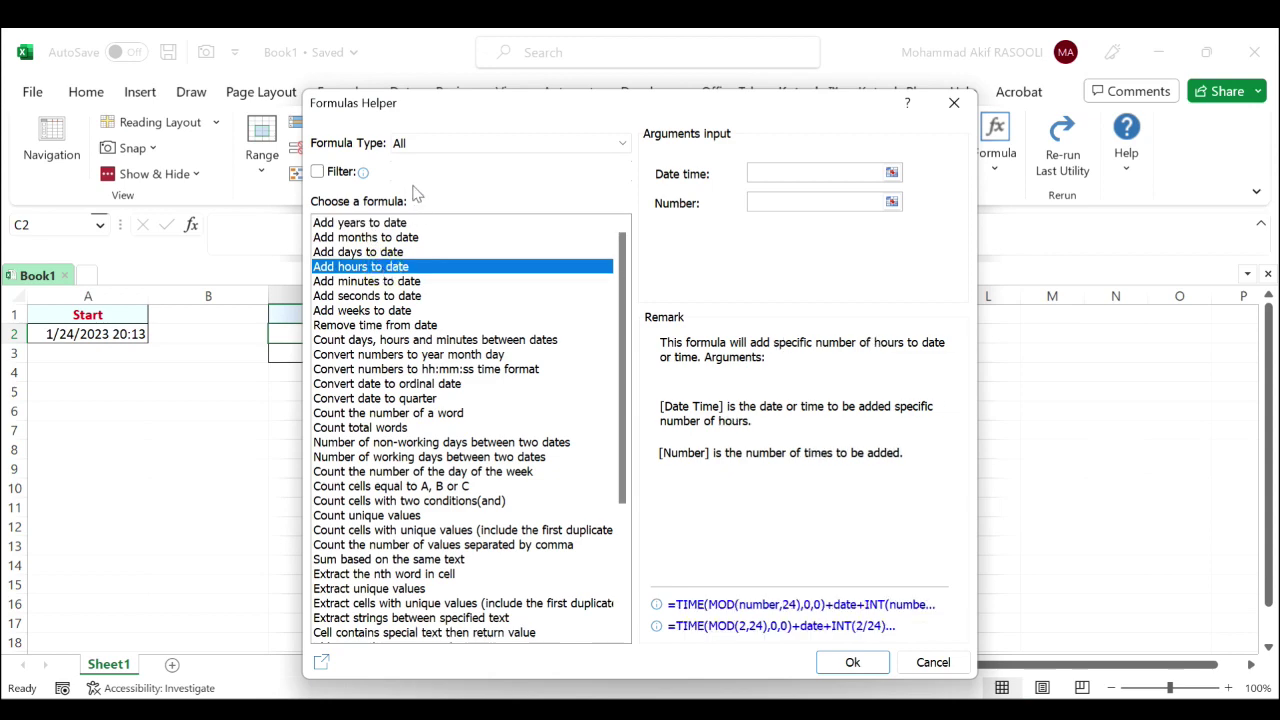
{"action": "left_click", "coordinate": [317, 171]}
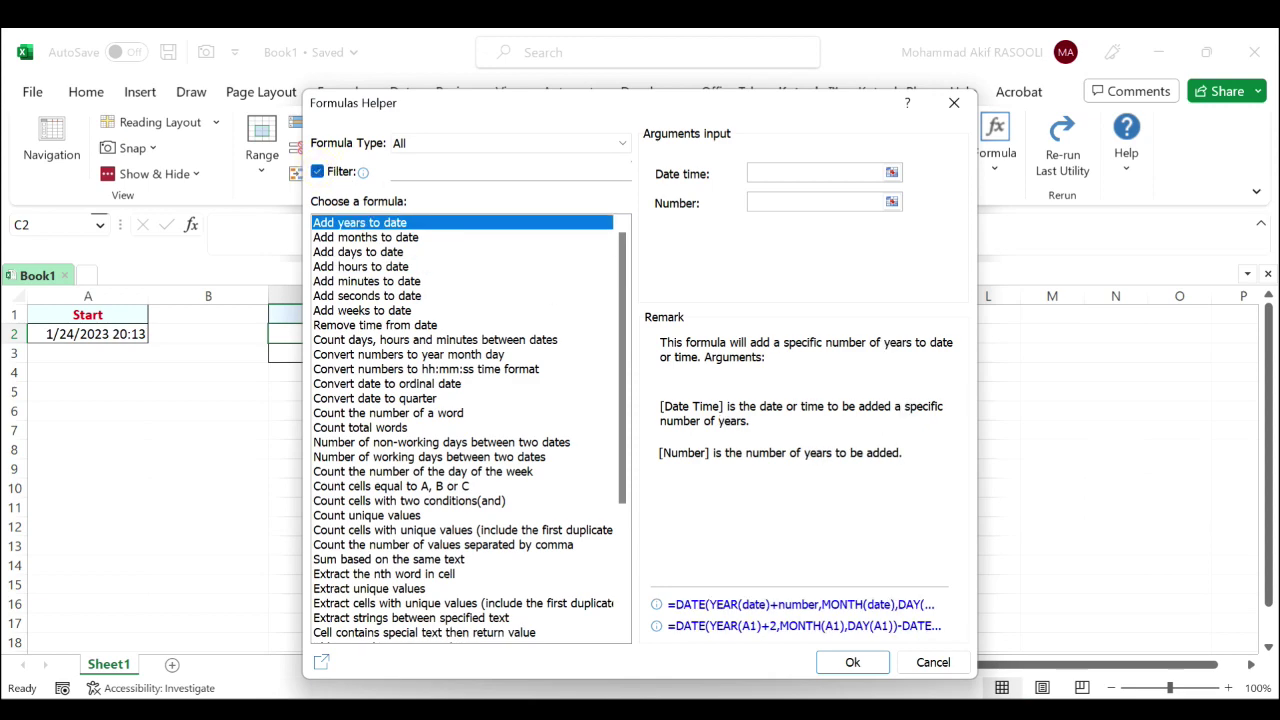
{"action": "left_click", "coordinate": [412, 172]}
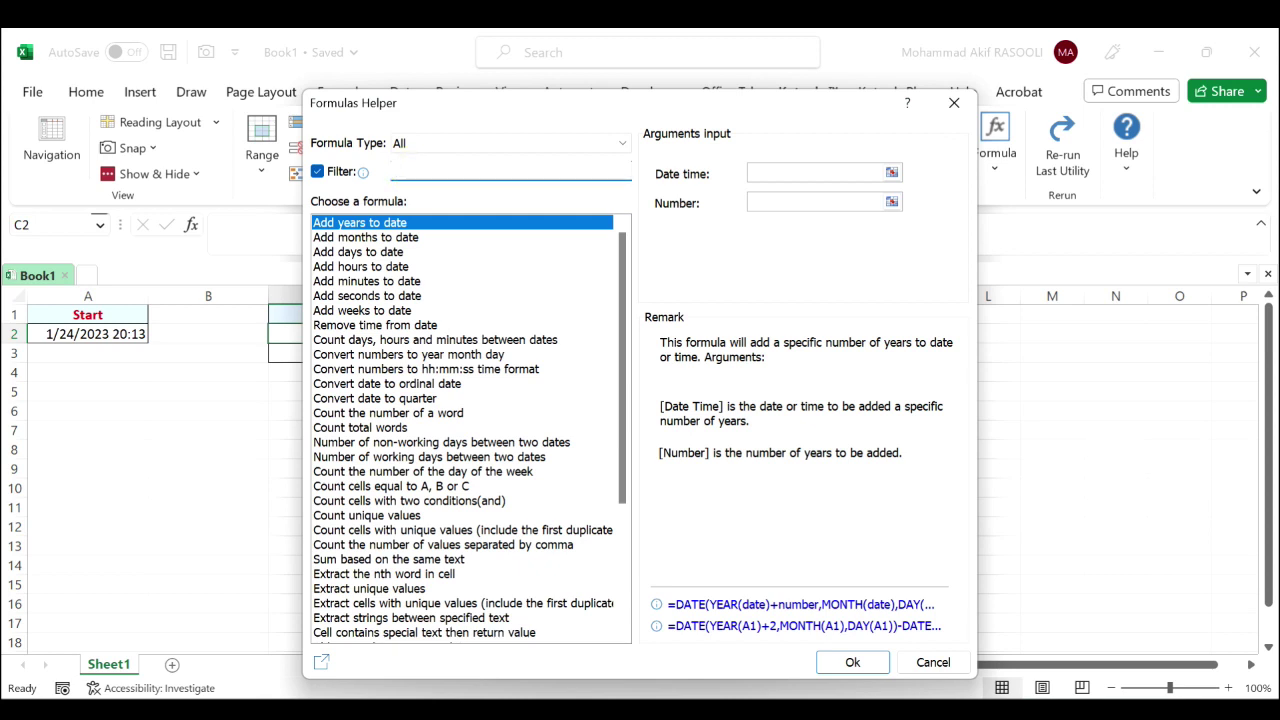
{"action": "type", "text": "hou"}
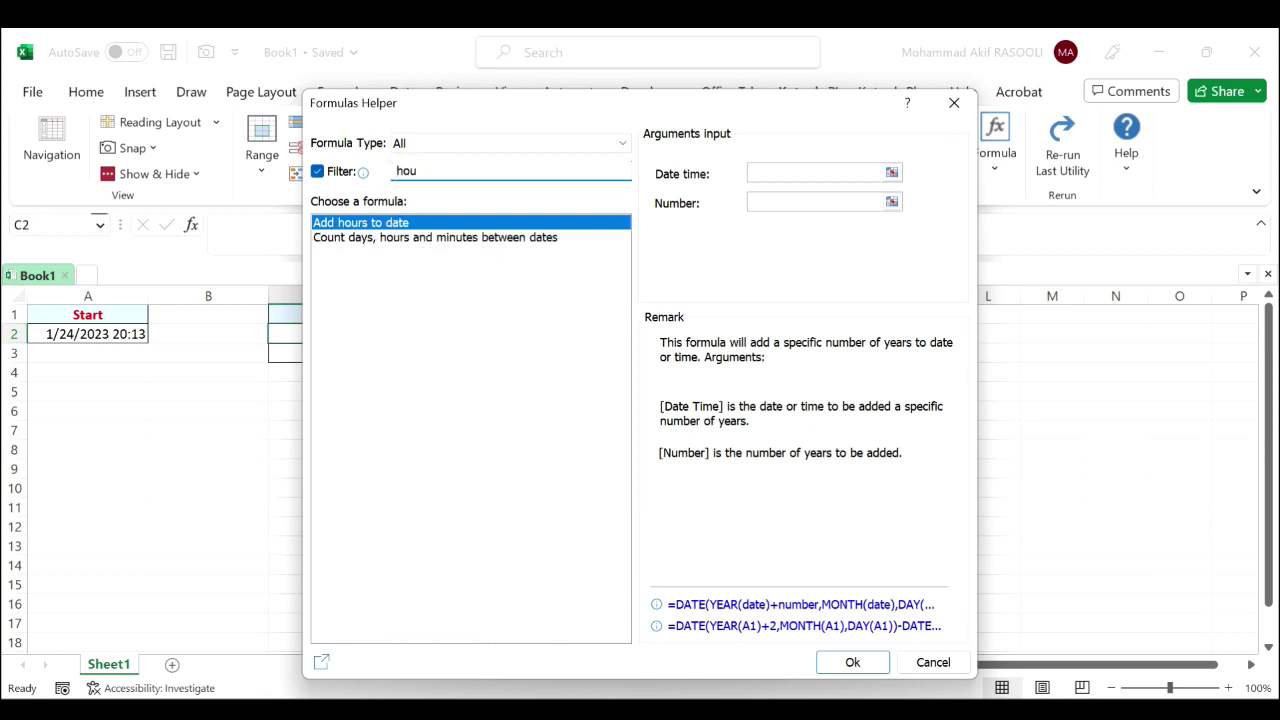
{"action": "type", "text": "rs"}
{"action": "left_click", "coordinate": [440, 223]}
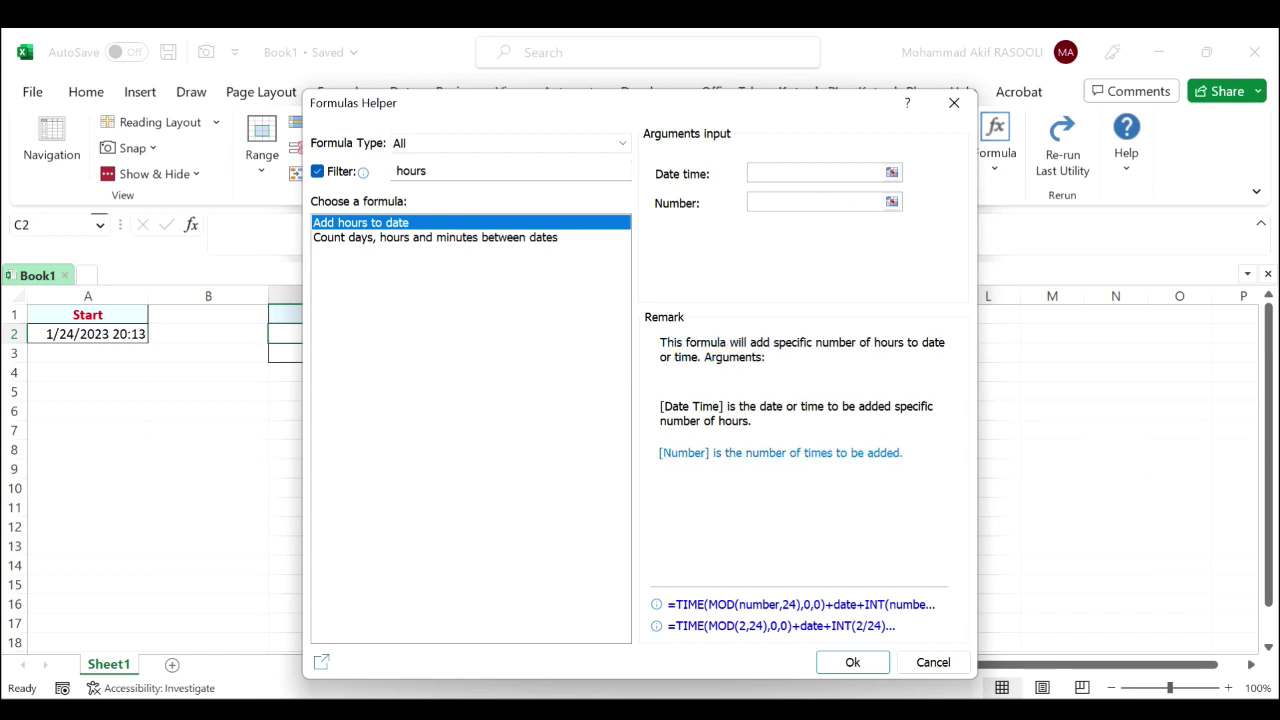
Step: Set Date time to A2 and Number to 43, and apply the formula to C2
{"action": "left_click", "coordinate": [891, 173]}
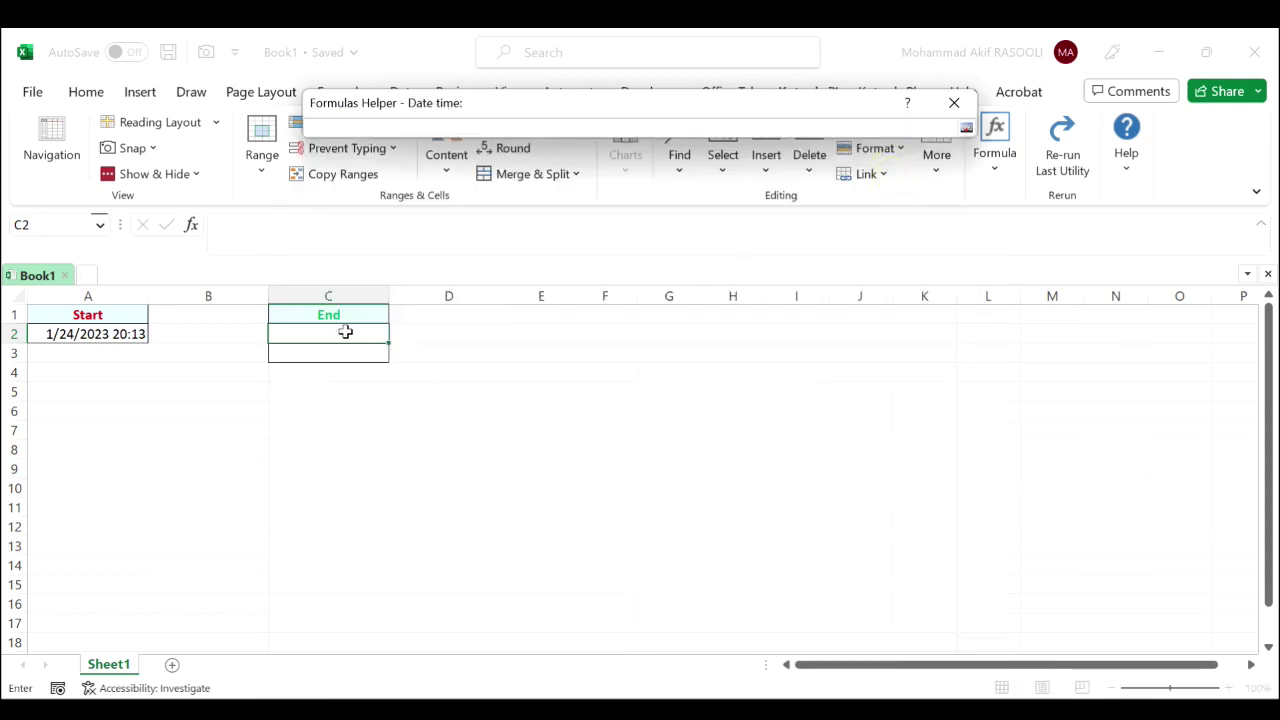
{"action": "left_click", "coordinate": [120, 333]}
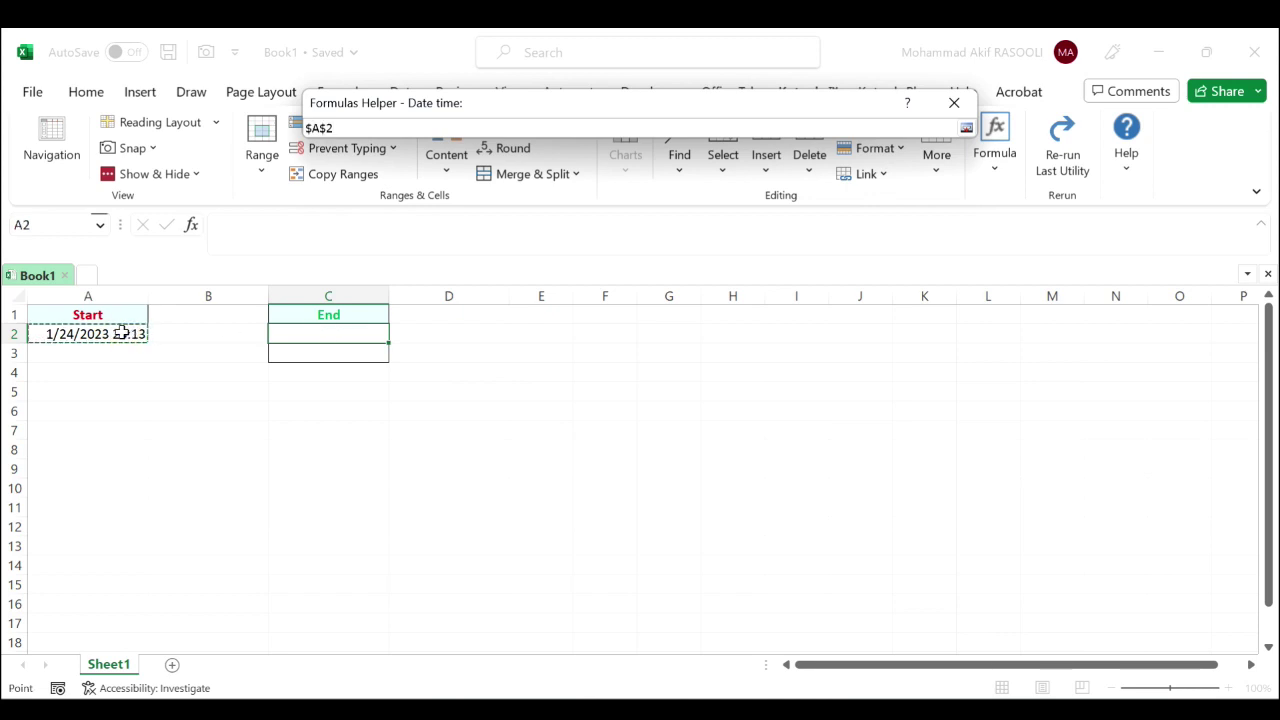
{"action": "key", "text": "Return"}
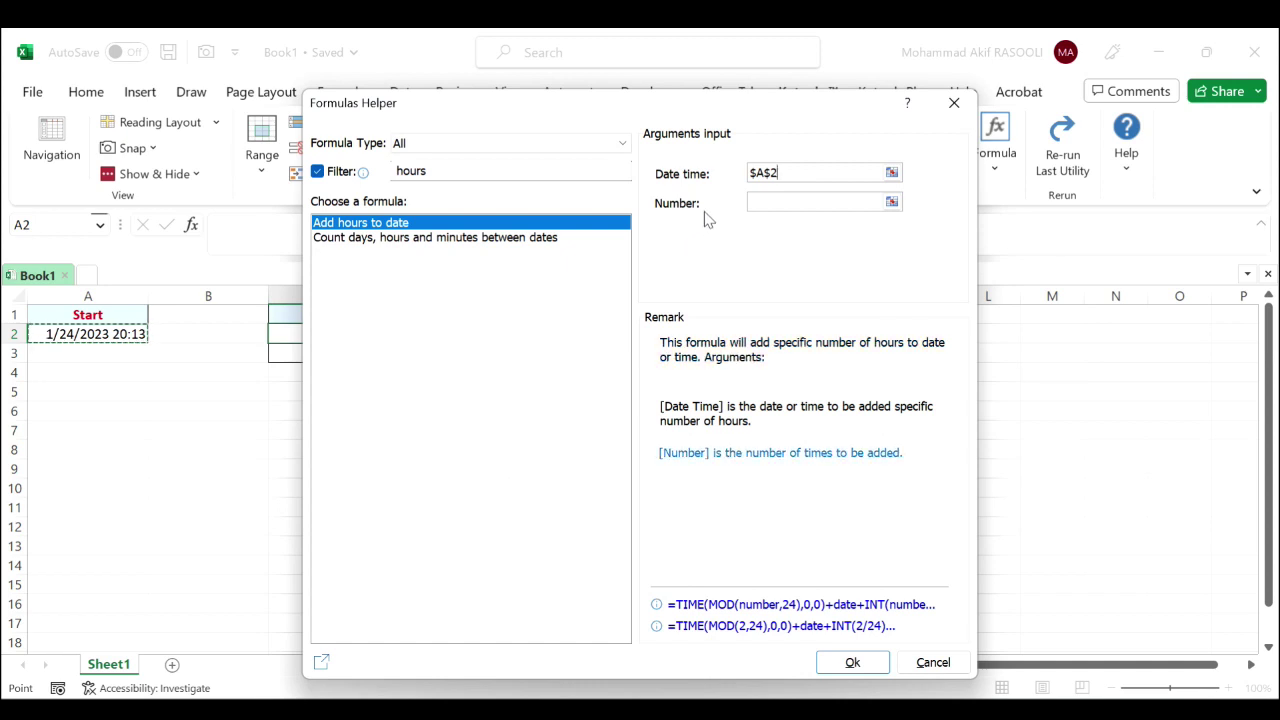
{"action": "left_click", "coordinate": [789, 201]}
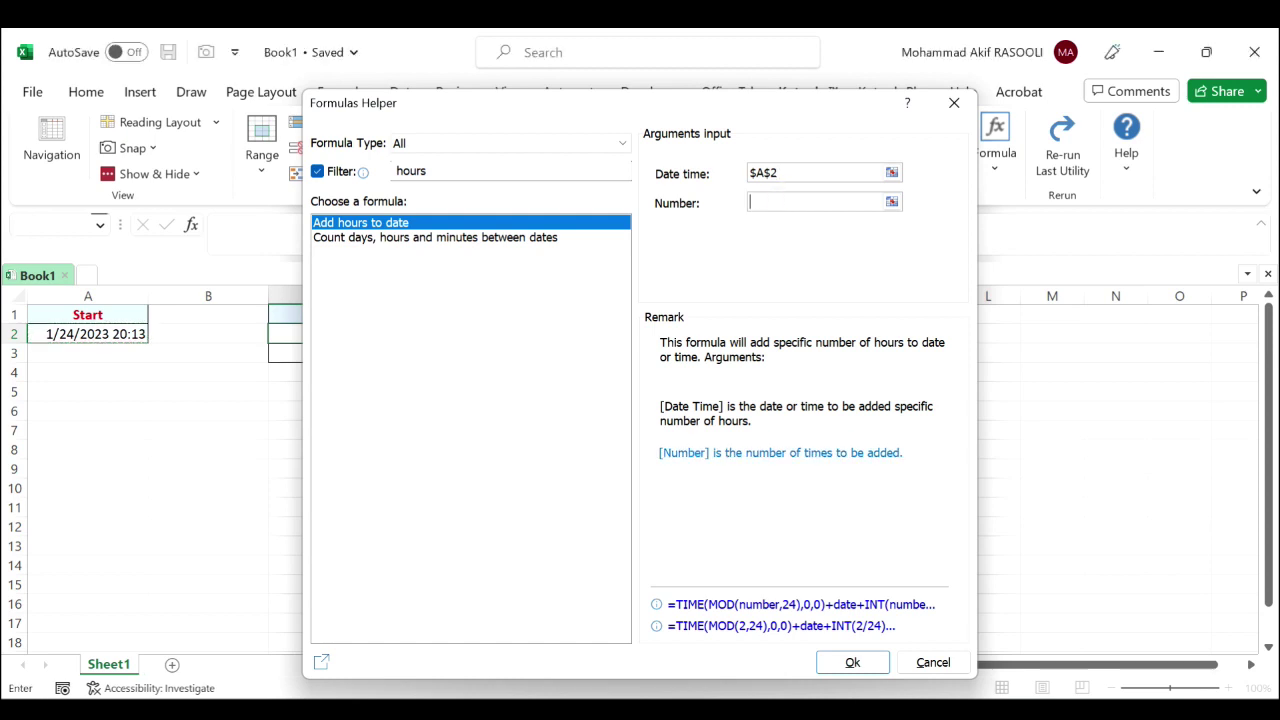
{"action": "type", "text": "43"}
{"action": "left_click", "coordinate": [852, 663]}
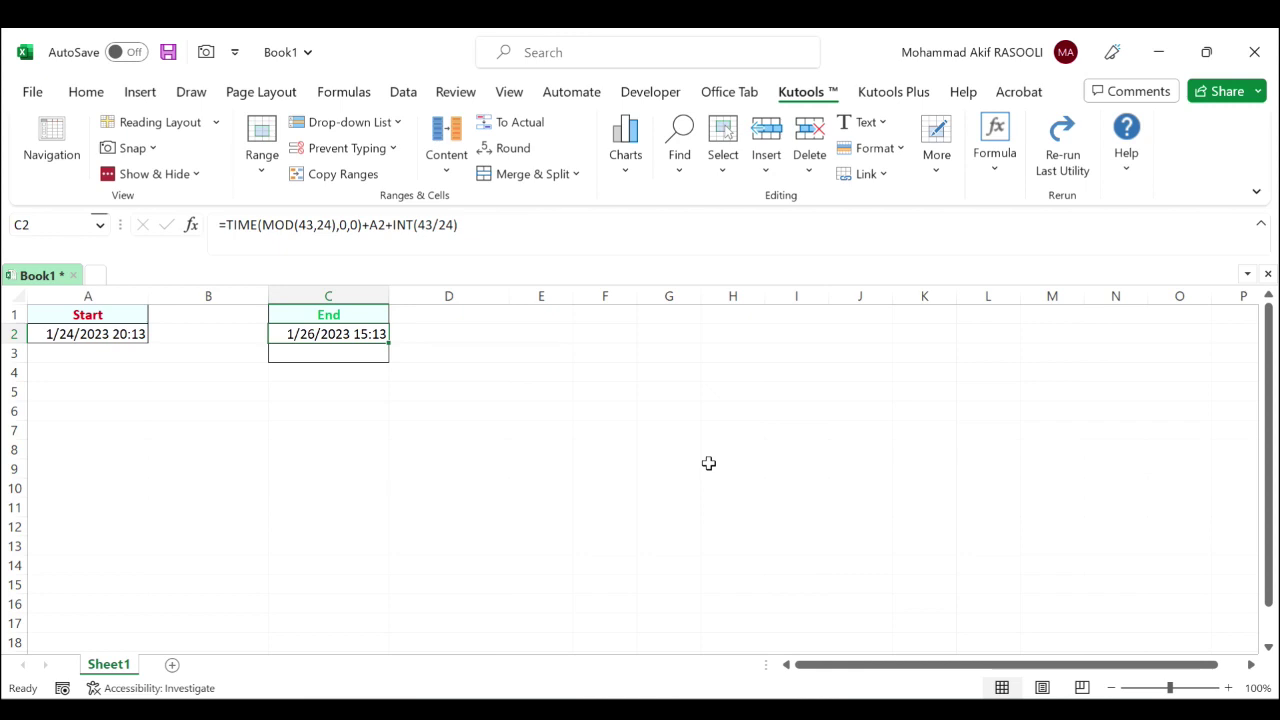
Step: Move down to C3 and reopen the Kutools formula tools
{"action": "key", "text": "Down"}
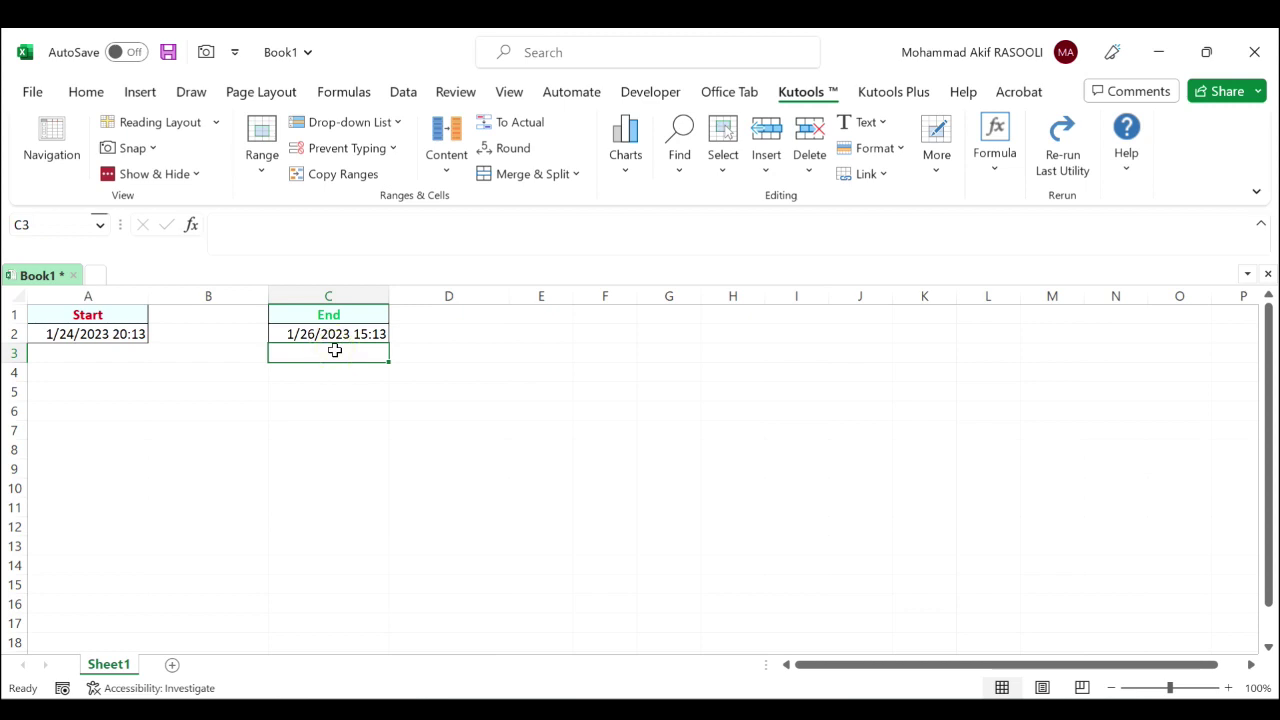
{"action": "left_click", "coordinate": [999, 174]}
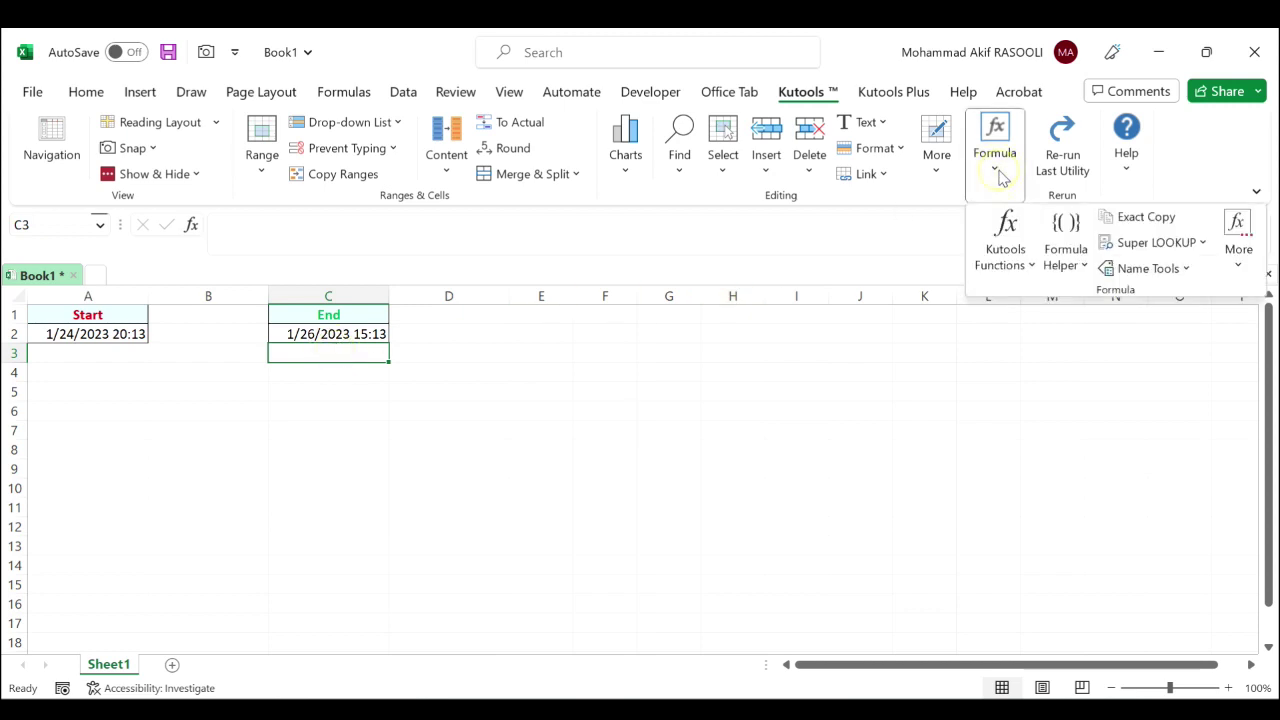
Step: Reopen the Formulas Helper filtered to Add hours to date, with the Date time picker active
{"action": "left_click", "coordinate": [1086, 273]}
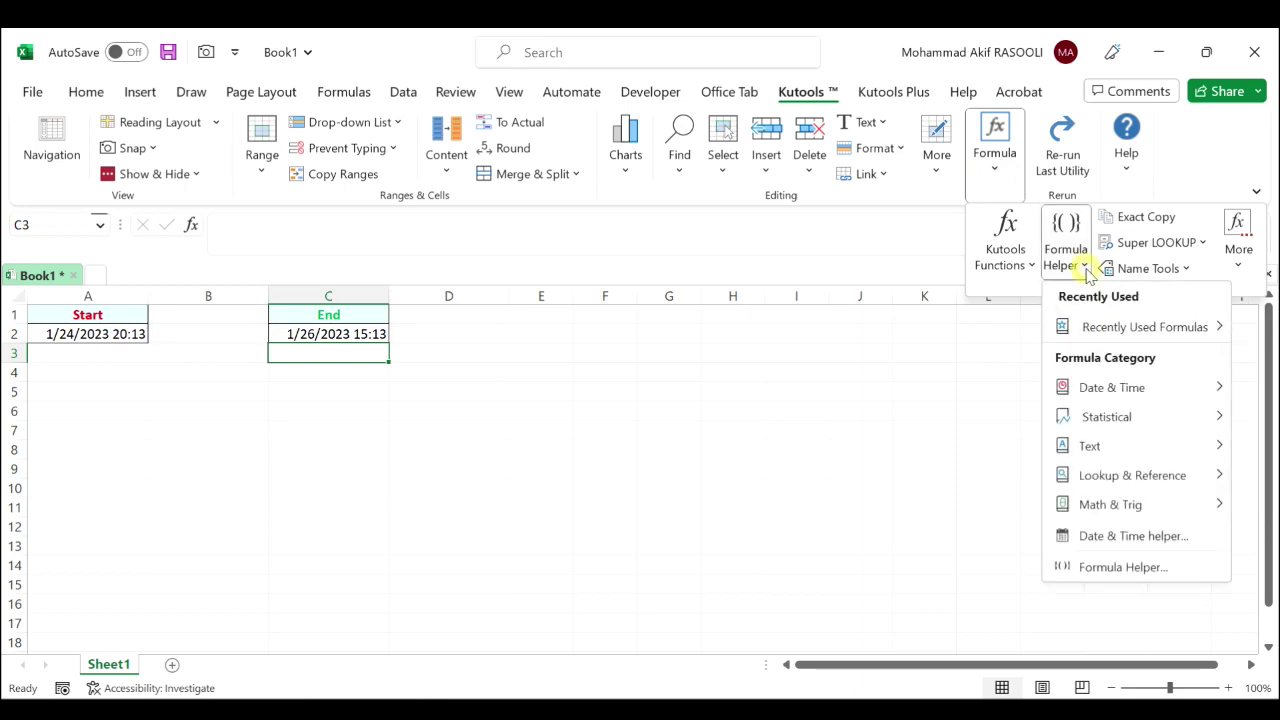
{"action": "left_click", "coordinate": [1175, 579]}
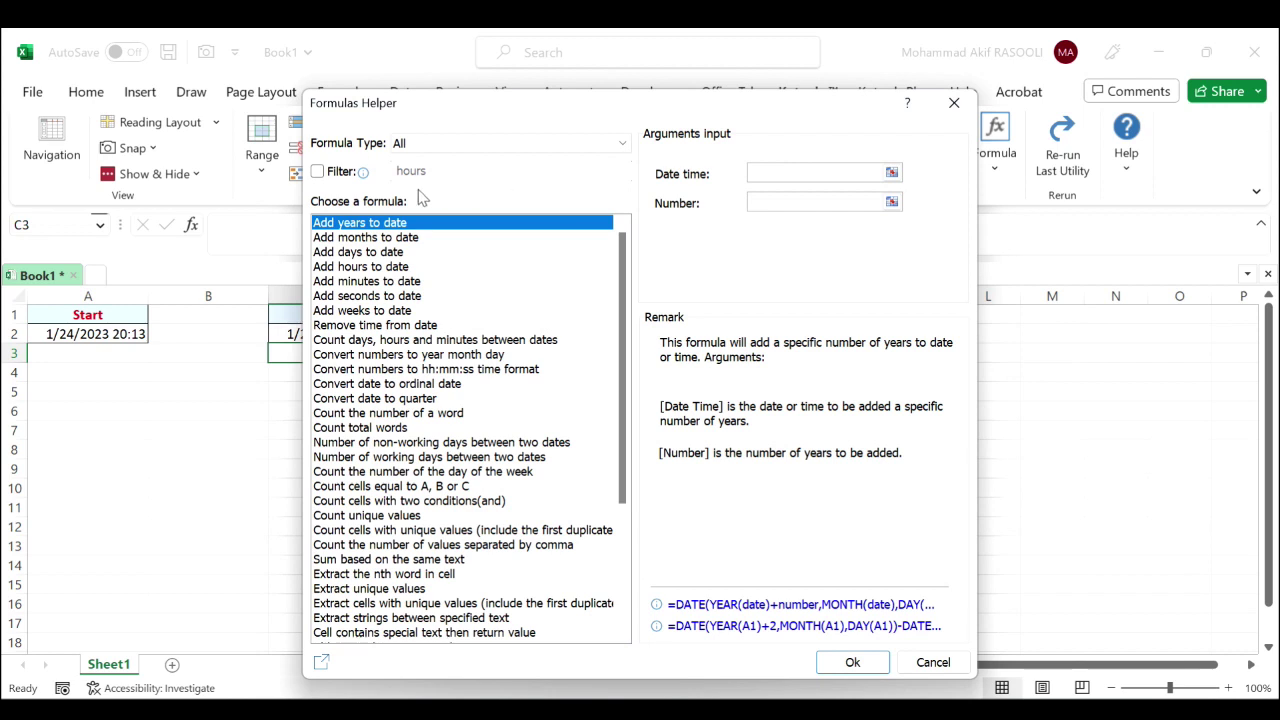
{"action": "left_click", "coordinate": [318, 172]}
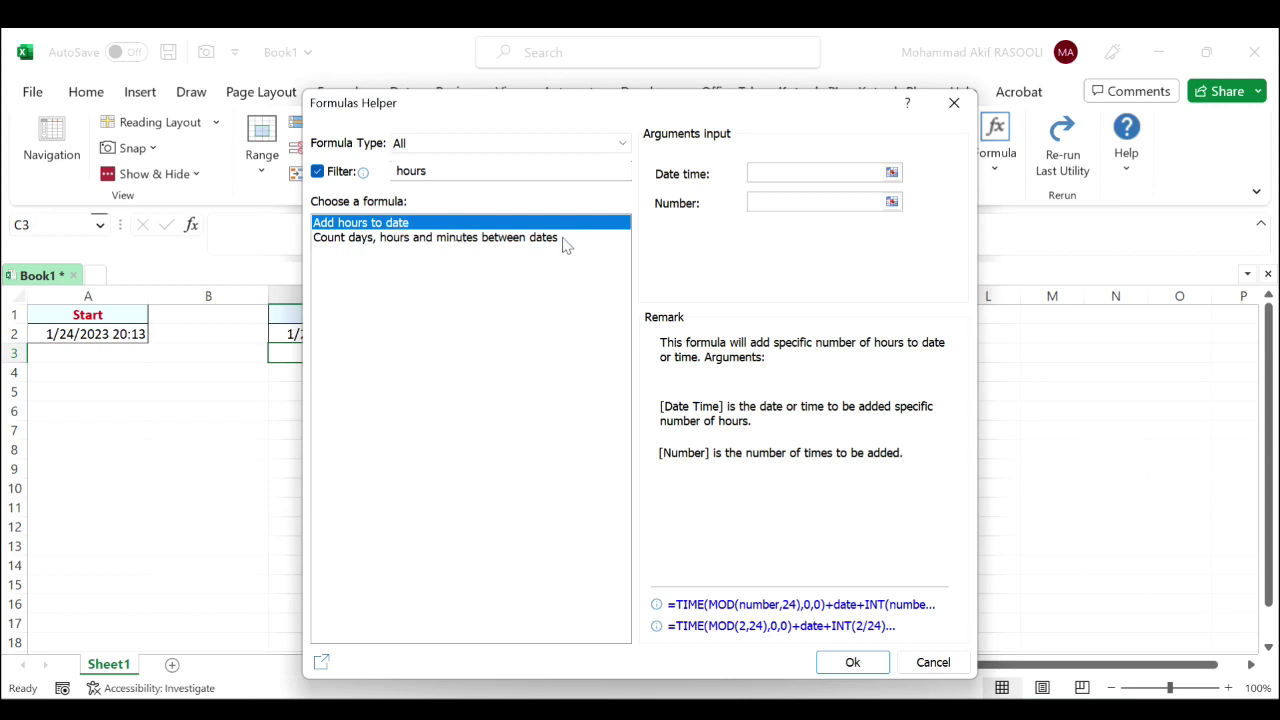
{"action": "left_click", "coordinate": [892, 173]}
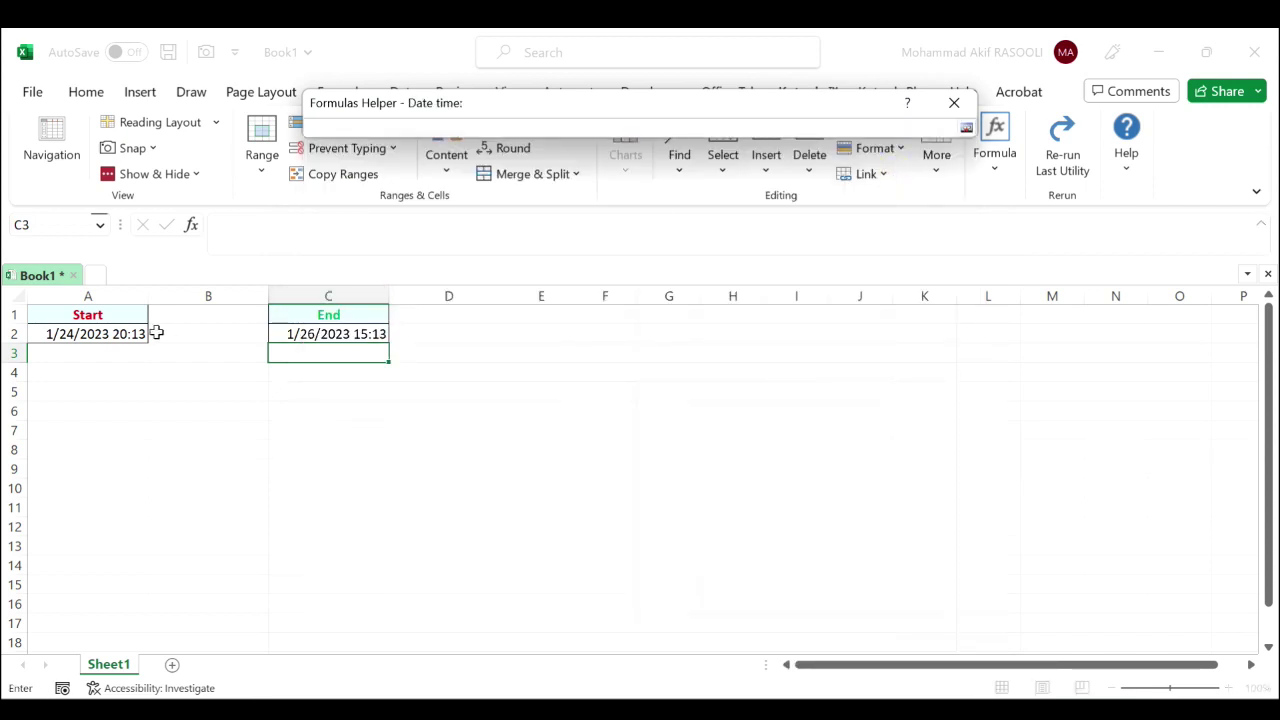
Step: Set Date time to A2 and Number to -43, and apply the formula to C3
{"action": "left_click", "coordinate": [112, 334]}
{"action": "key", "text": "Return"}
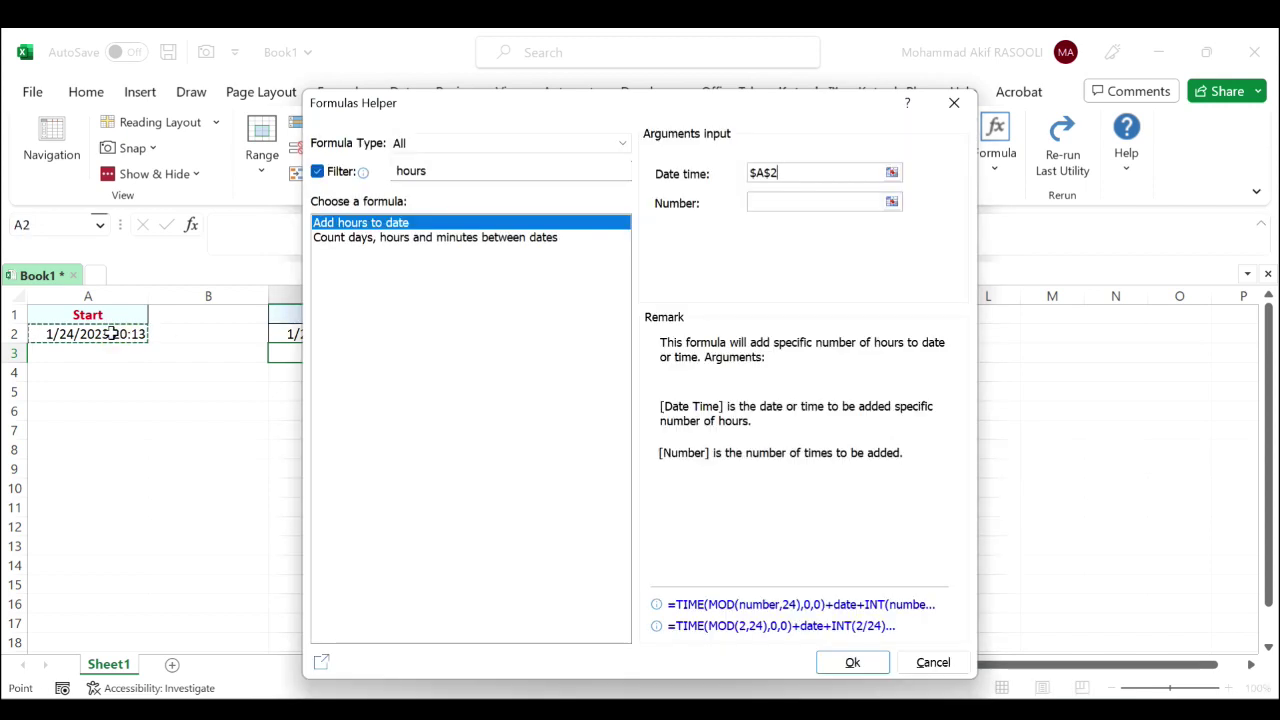
{"action": "left_click", "coordinate": [777, 202]}
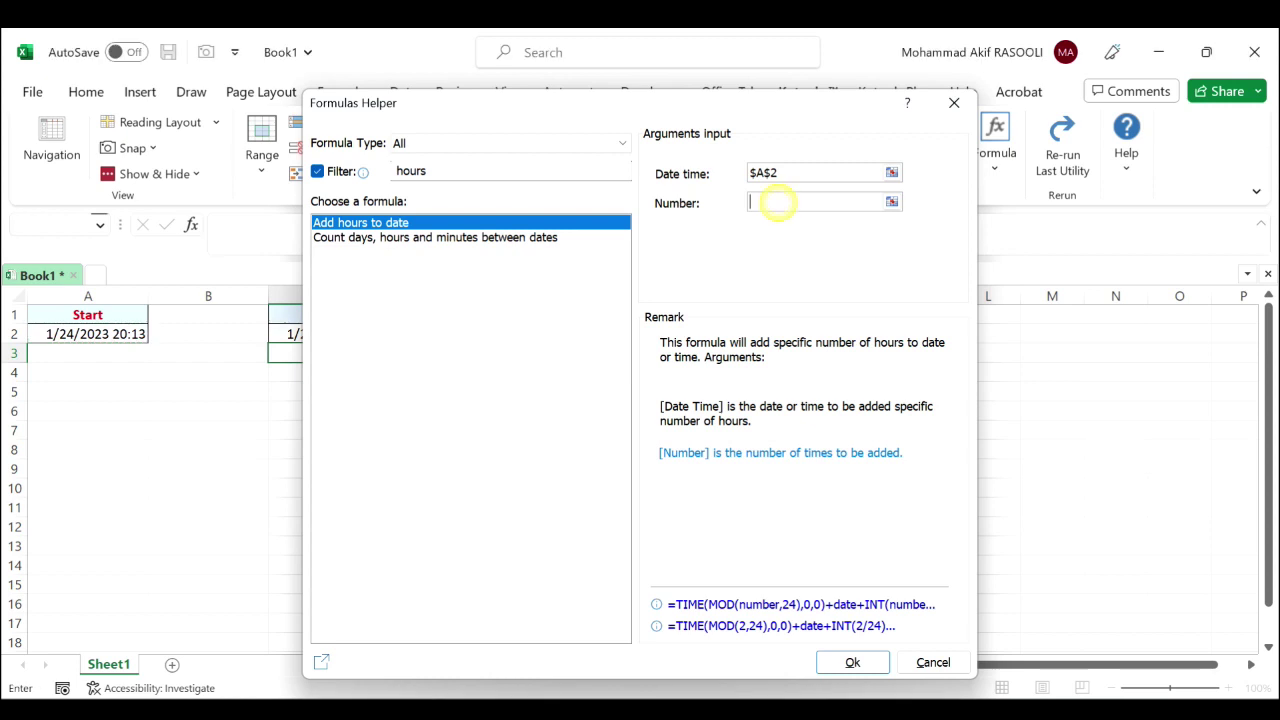
{"action": "type", "text": "-43"}
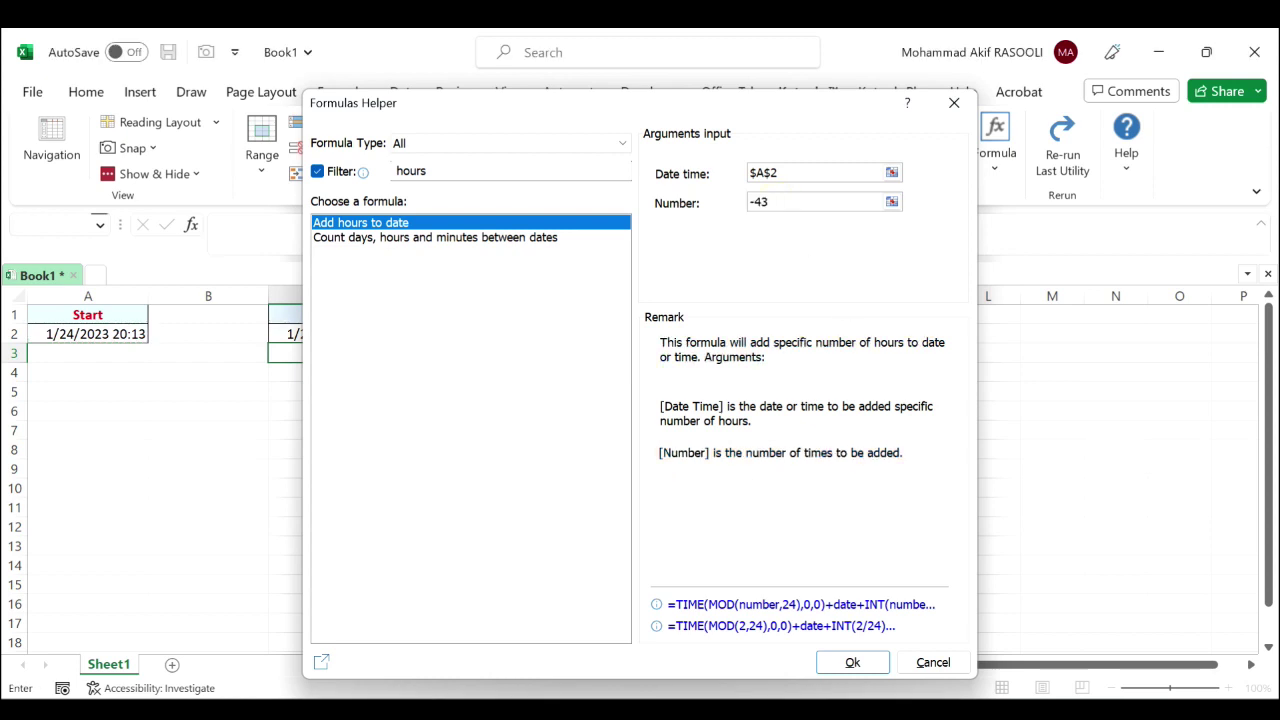
{"action": "left_click", "coordinate": [874, 662]}
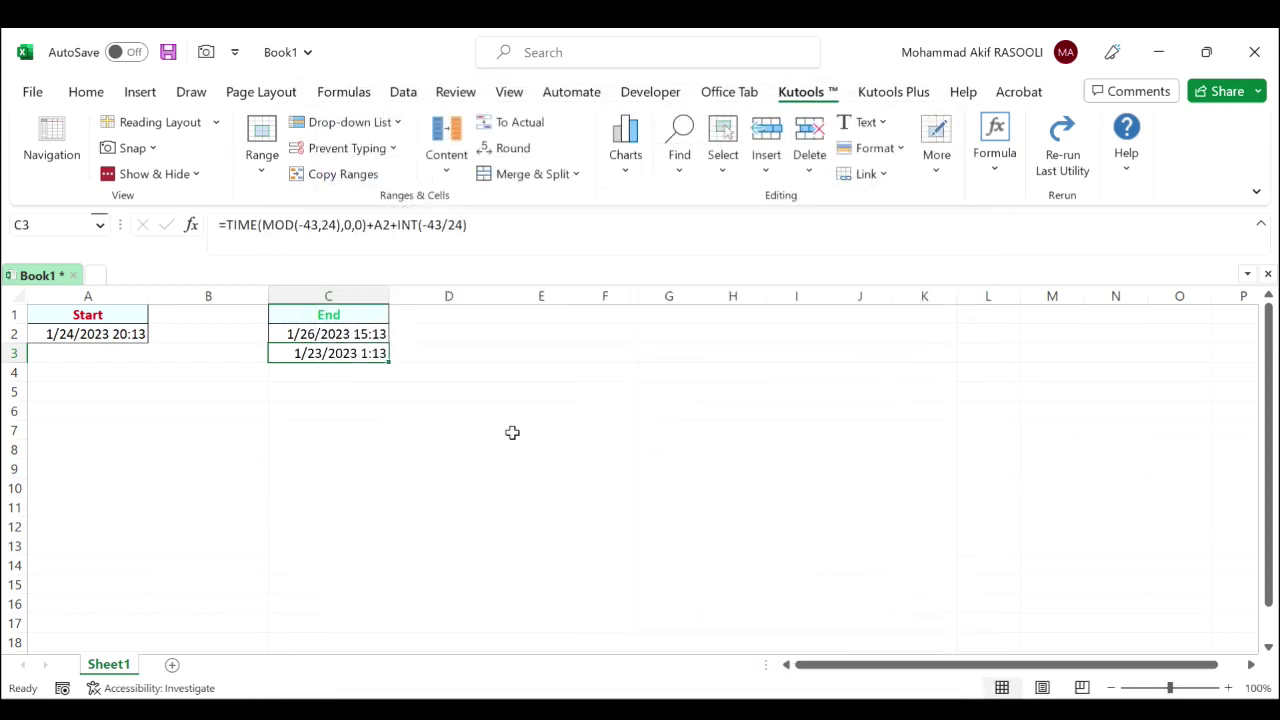